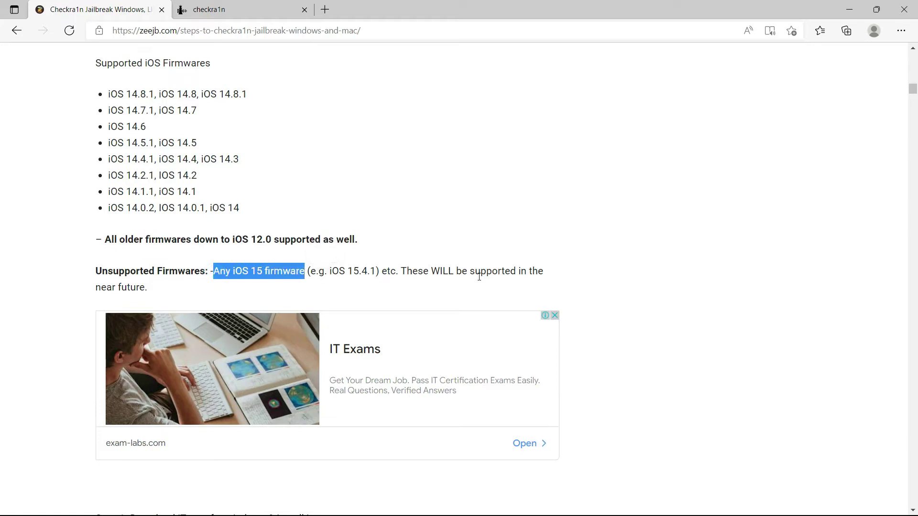
Step: Find Step 1 in the jailbreak guide and open its iTunes download page
{"action": "scroll", "coordinate": [533, 276], "scroll_direction": "down", "scroll_amount": 10}
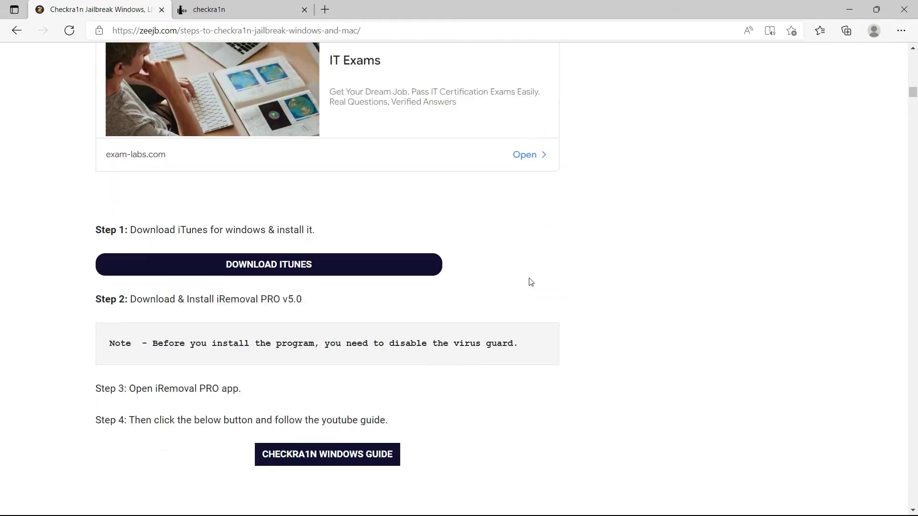
{"action": "scroll", "coordinate": [523, 286], "scroll_direction": "up", "scroll_amount": 2}
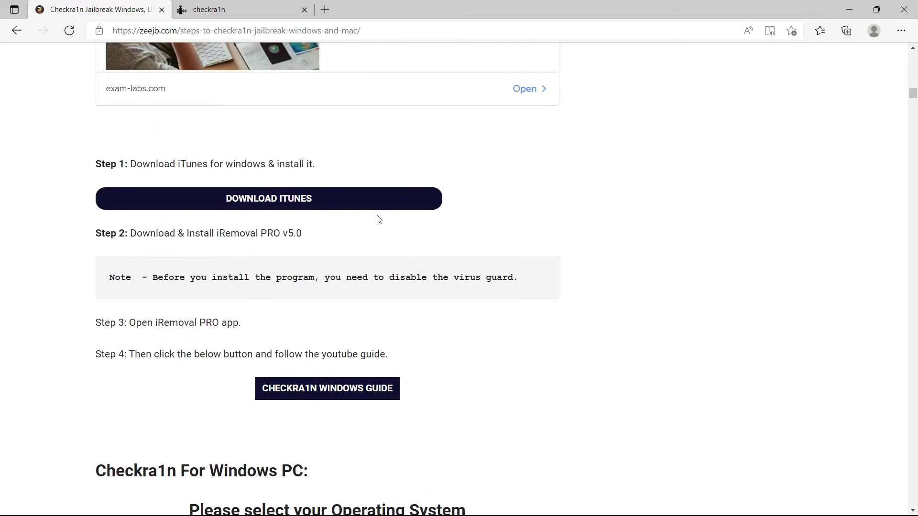
{"action": "left_click_drag", "start_coordinate": [97, 166], "coordinate": [128, 166]}
{"action": "left_click", "coordinate": [164, 168]}
{"action": "left_click_drag", "start_coordinate": [315, 168], "coordinate": [130, 167]}
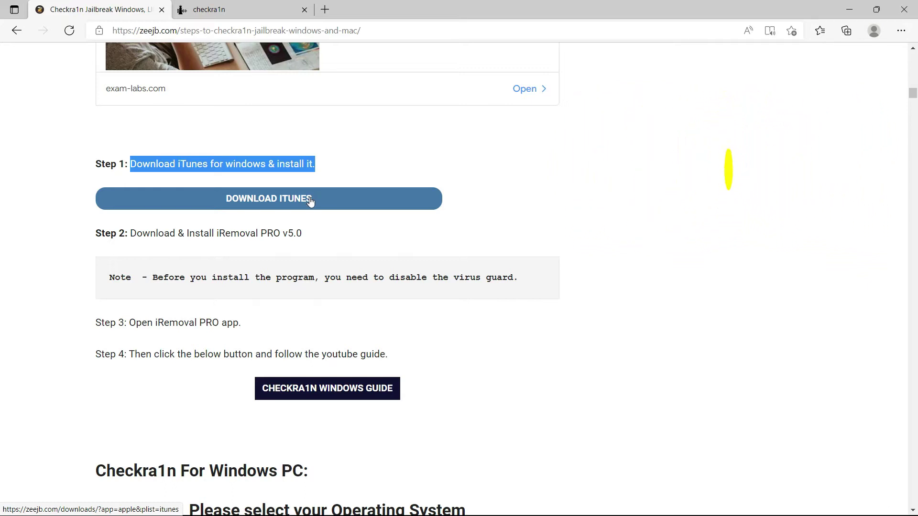
{"action": "left_click", "coordinate": [294, 200]}
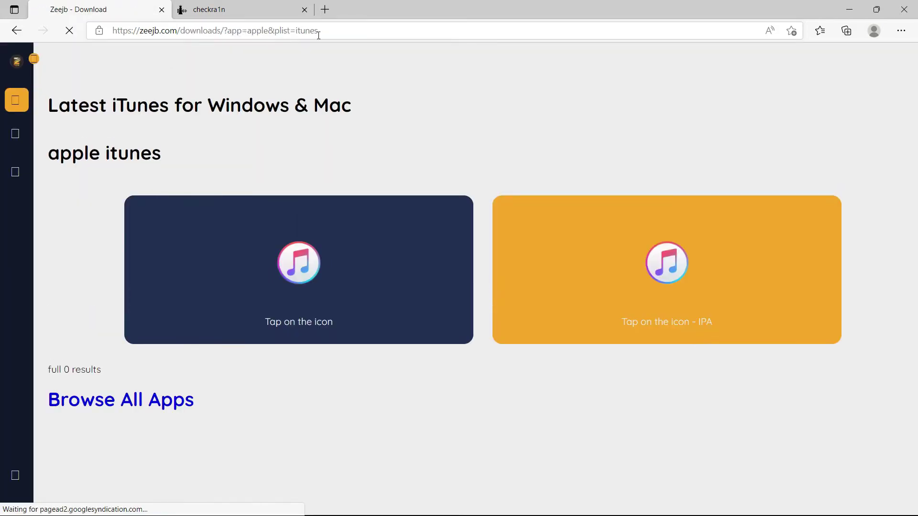
Step: Follow the apple itunes link to Apple's list of iTunes downloads and locate the Windows installers
{"action": "scroll", "coordinate": [228, 203], "scroll_direction": "down", "scroll_amount": 7}
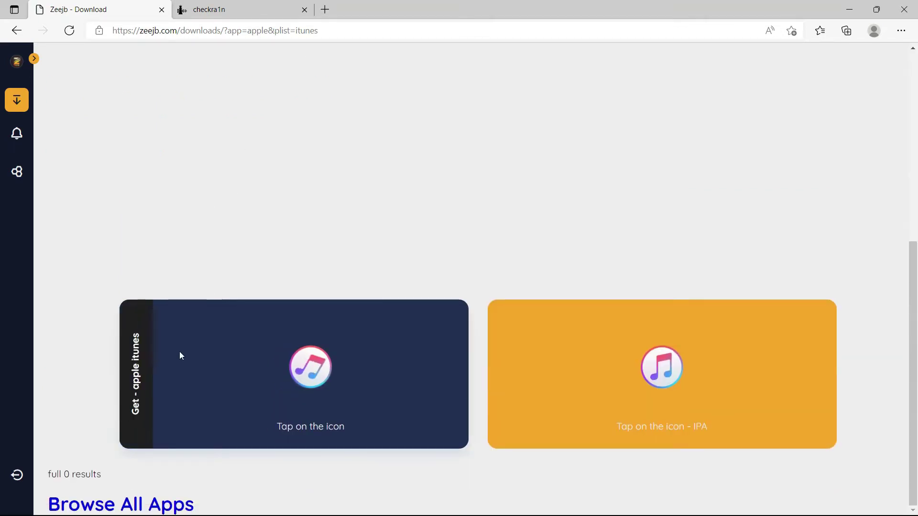
{"action": "left_click", "coordinate": [137, 371]}
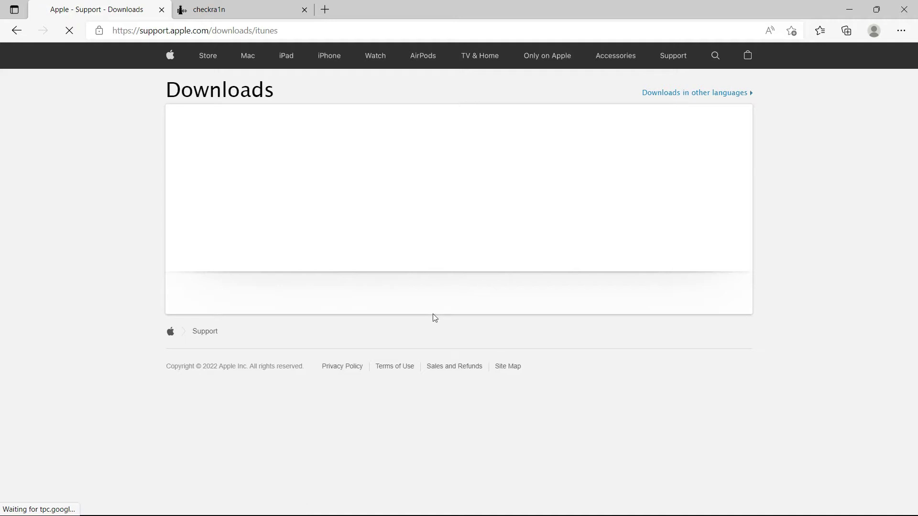
{"action": "scroll", "coordinate": [431, 302], "scroll_direction": "down", "scroll_amount": 3}
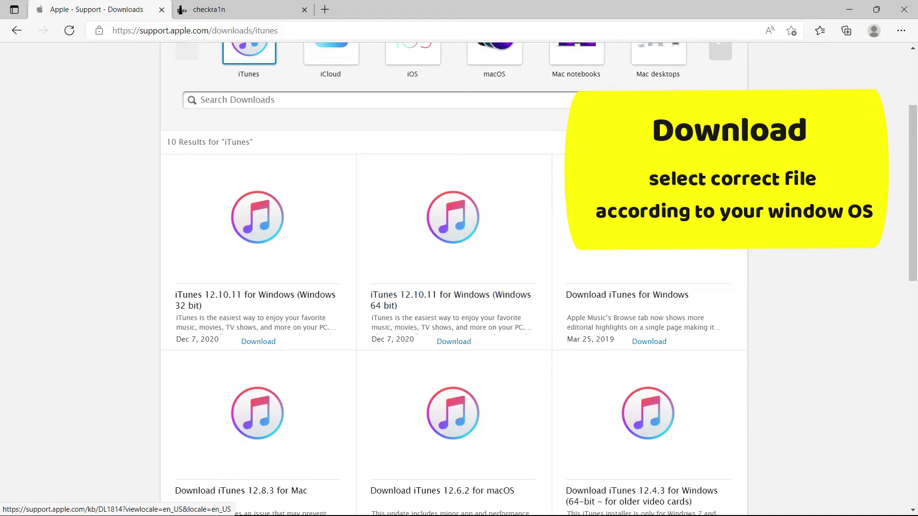
Step: Minimize the browser and open the system properties of This PC from the desktop
{"action": "left_click", "coordinate": [856, 11]}
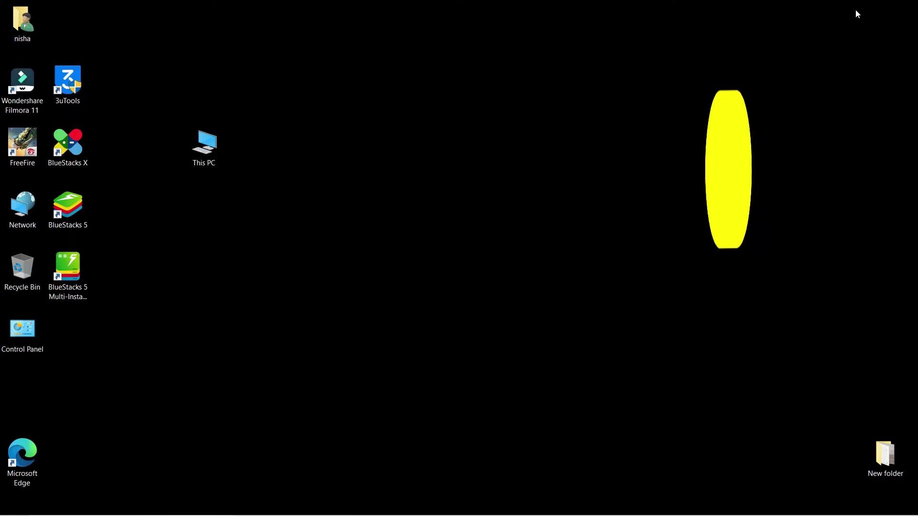
{"action": "right_click", "coordinate": [332, 186]}
{"action": "left_click", "coordinate": [364, 221]}
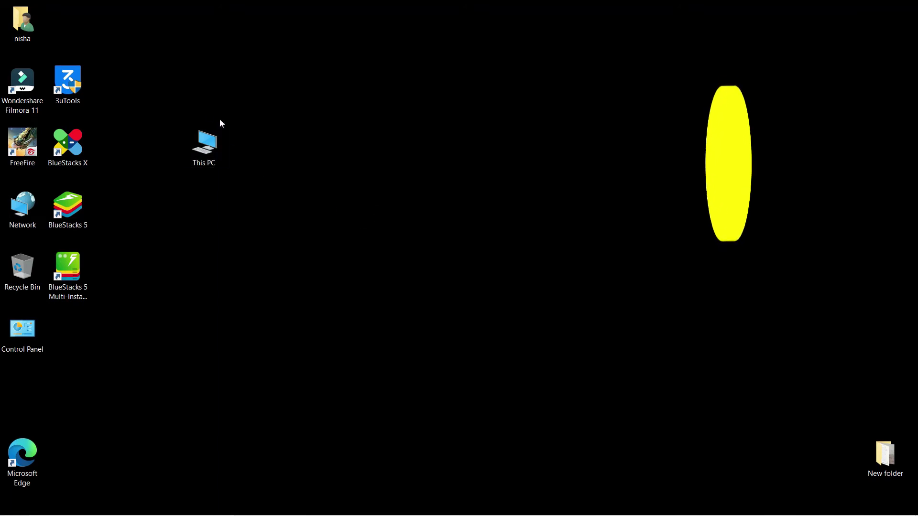
{"action": "right_click", "coordinate": [207, 142]}
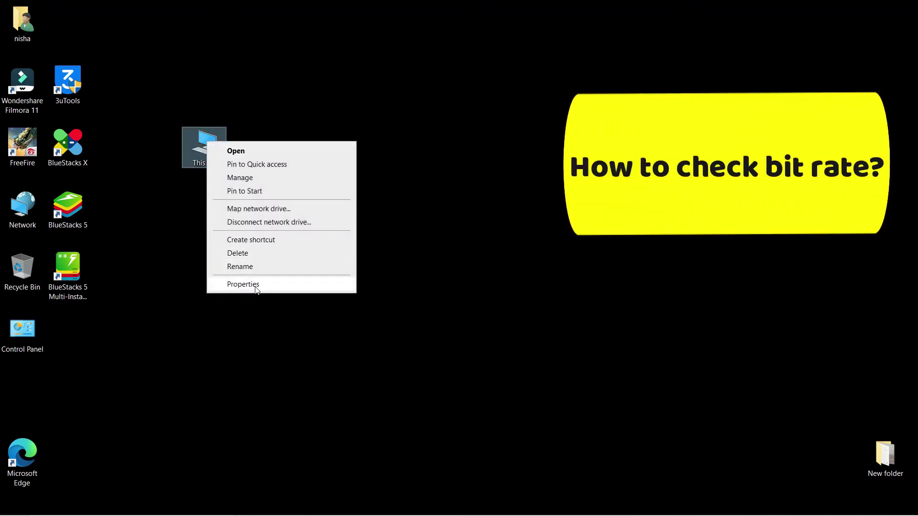
{"action": "left_click", "coordinate": [254, 284]}
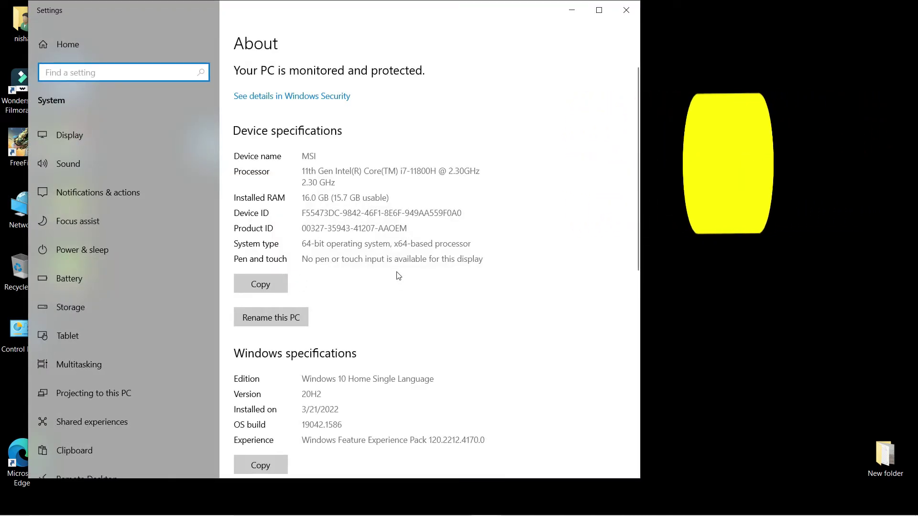
Step: Check the System type entry in the PC's device specifications and minimize the Settings window
{"action": "scroll", "coordinate": [410, 338], "scroll_direction": "down", "scroll_amount": 3}
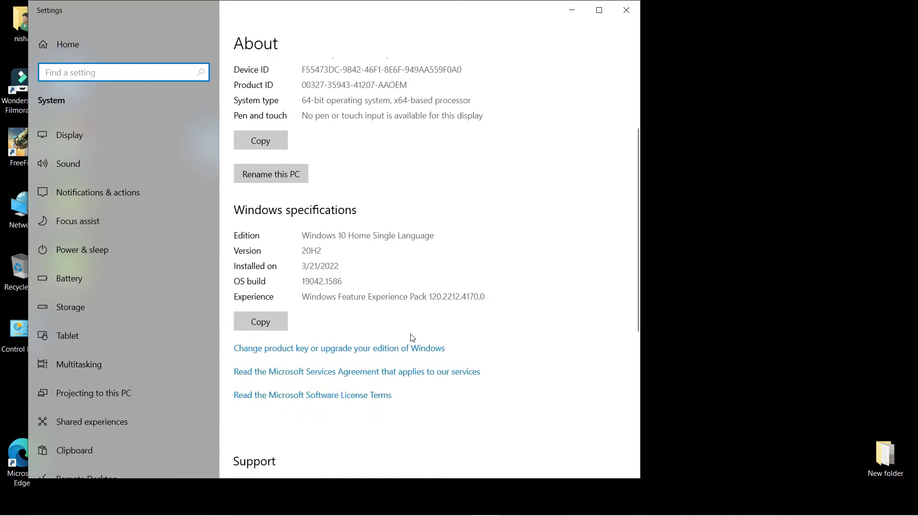
{"action": "scroll", "coordinate": [410, 337], "scroll_direction": "up", "scroll_amount": 3}
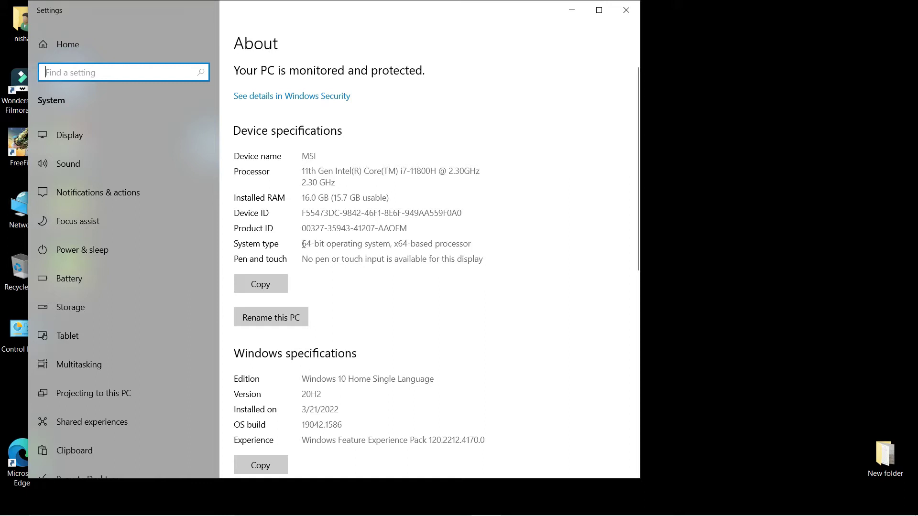
{"action": "left_click", "coordinate": [234, 247]}
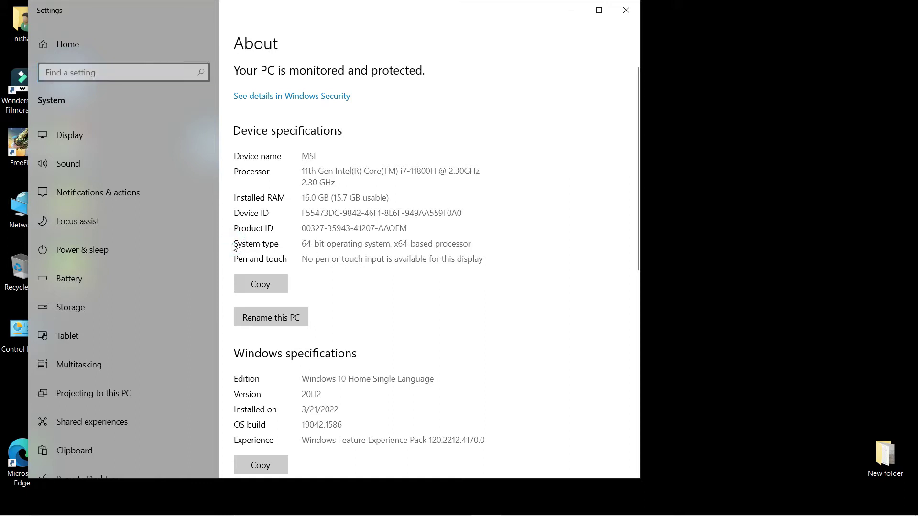
{"action": "left_click_drag", "start_coordinate": [303, 248], "coordinate": [486, 252]}
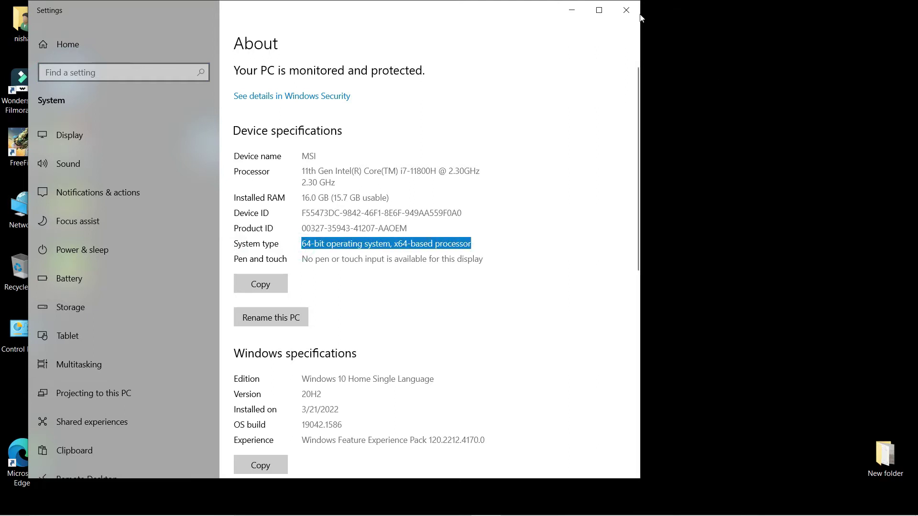
{"action": "left_click", "coordinate": [572, 10]}
Step: Return to the Edge browser and download iTunes 12.10.11 for Windows (Windows 64 bit)
{"action": "mouse_move", "coordinate": [417, 515]}
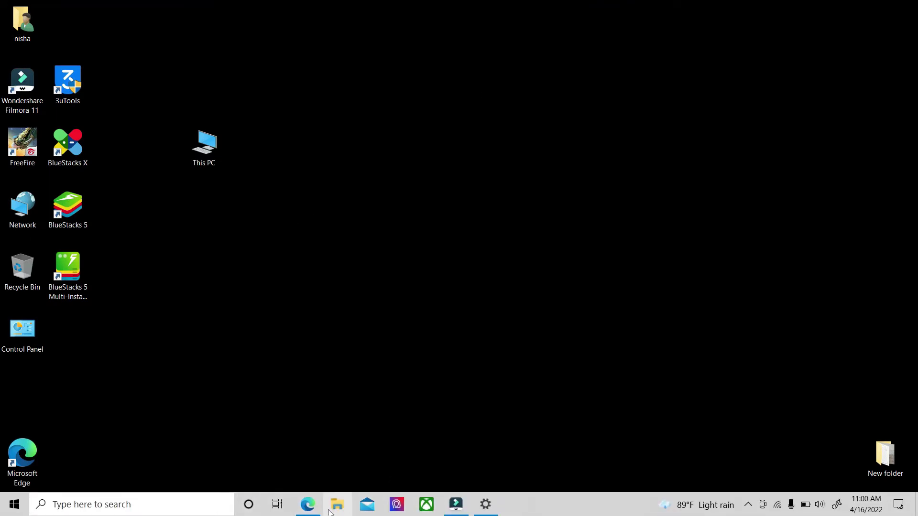
{"action": "left_click", "coordinate": [308, 505]}
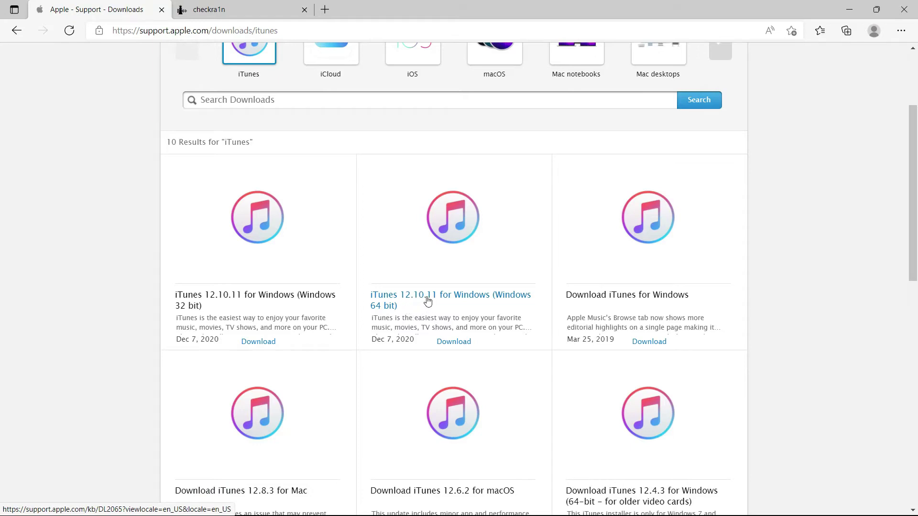
{"action": "left_click", "coordinate": [450, 343]}
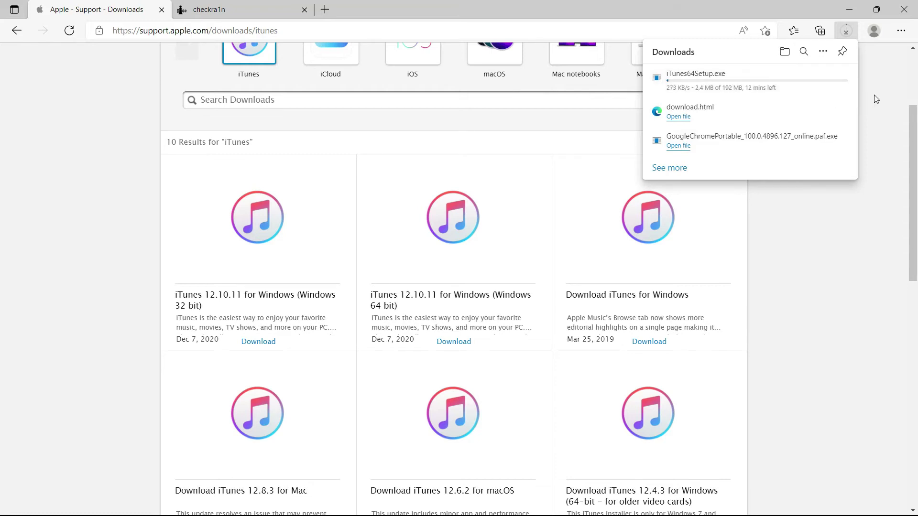
Step: Go back to the checkra1n guide page and read Step 2 about iRemoval PRO v5.0 and its note
{"action": "left_click", "coordinate": [18, 34]}
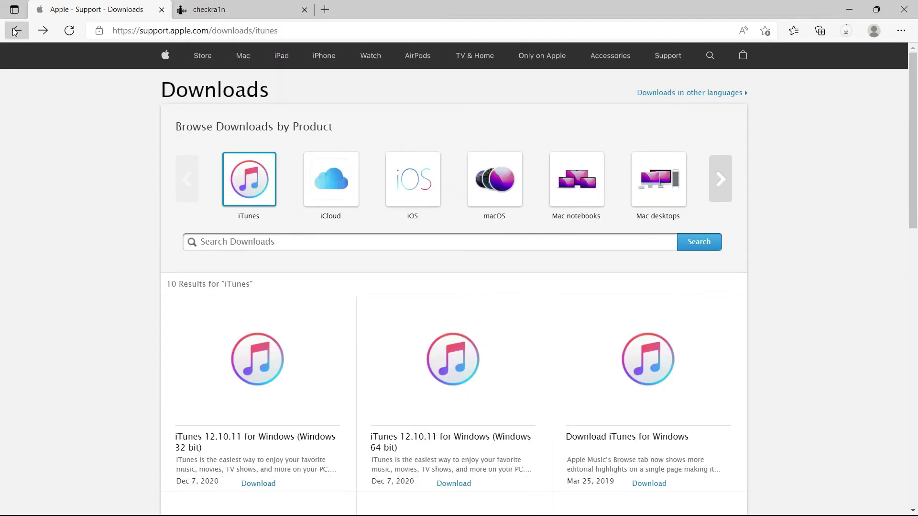
{"action": "left_click", "coordinate": [15, 31]}
{"action": "left_click", "coordinate": [17, 31]}
{"action": "left_click", "coordinate": [17, 32]}
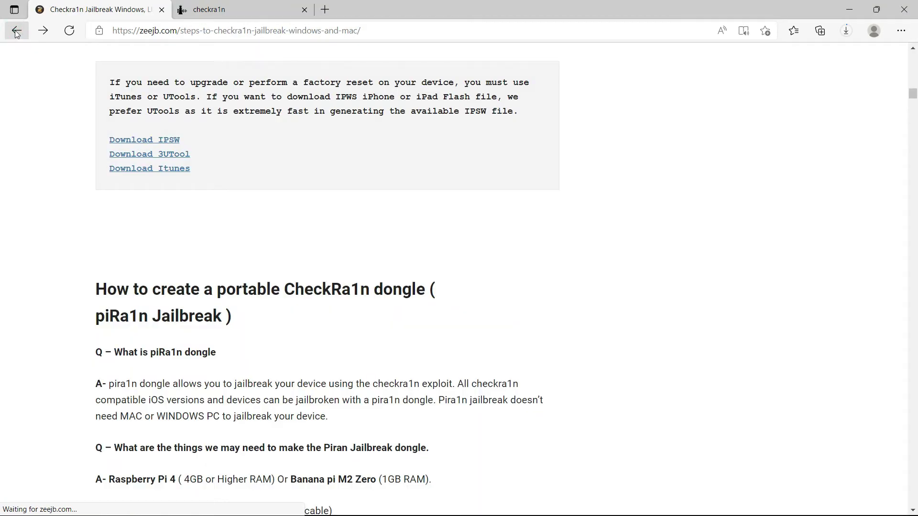
{"action": "scroll", "coordinate": [300, 242], "scroll_direction": "up", "scroll_amount": 7}
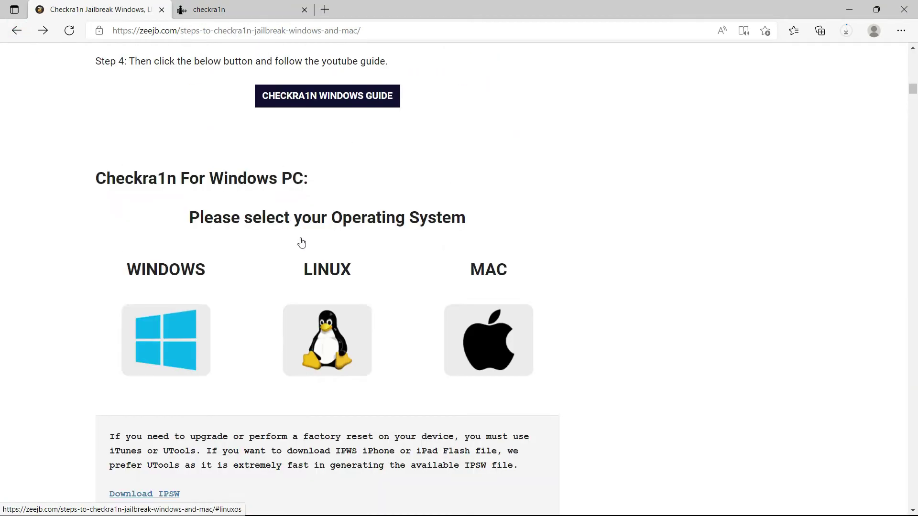
{"action": "scroll", "coordinate": [302, 243], "scroll_direction": "up", "scroll_amount": 8}
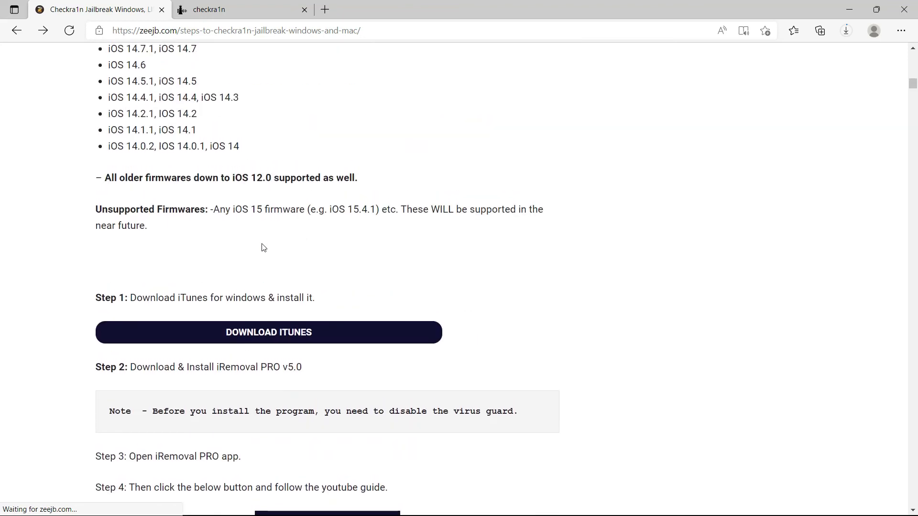
{"action": "left_click_drag", "start_coordinate": [130, 367], "coordinate": [307, 366]}
{"action": "scroll", "coordinate": [307, 369], "scroll_direction": "down", "scroll_amount": 3}
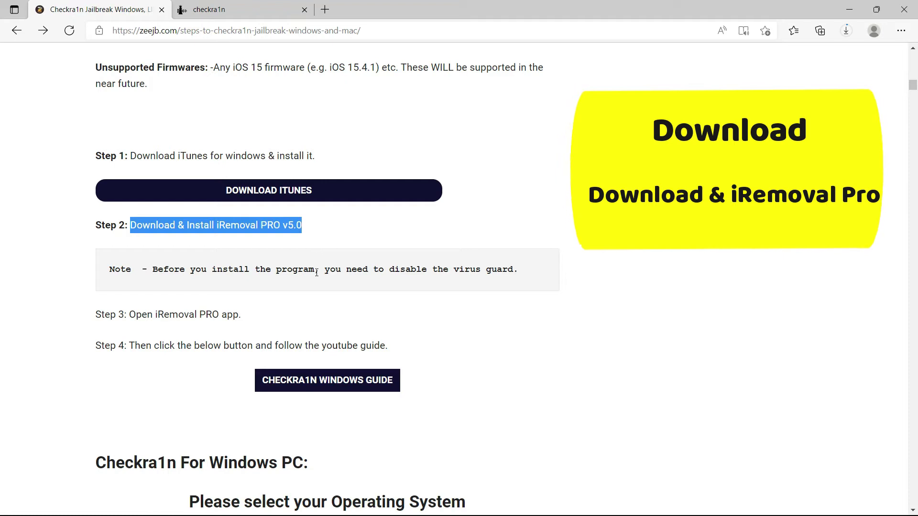
Step: Download iRemoval PRO v5.0.zip from MEGA through the guide's checkra1n Windows tool link
{"action": "scroll", "coordinate": [294, 352], "scroll_direction": "up", "scroll_amount": 20}
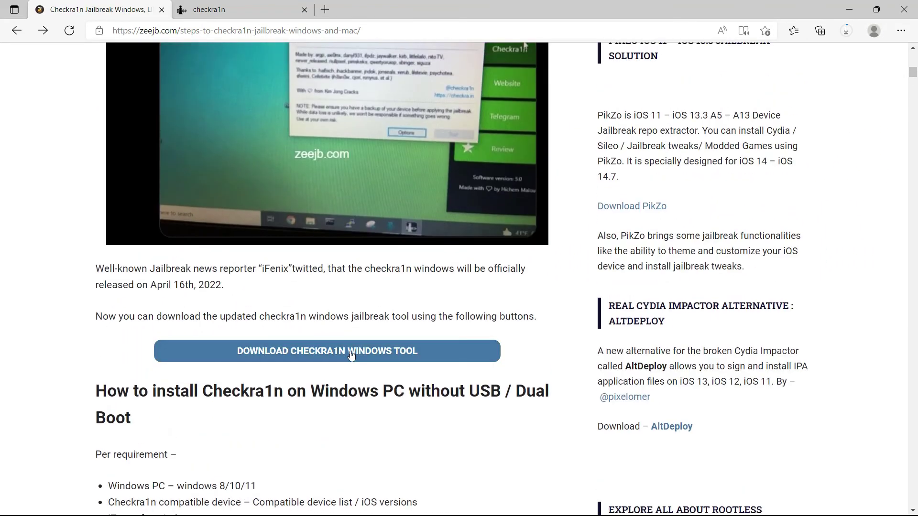
{"action": "left_click", "coordinate": [387, 354]}
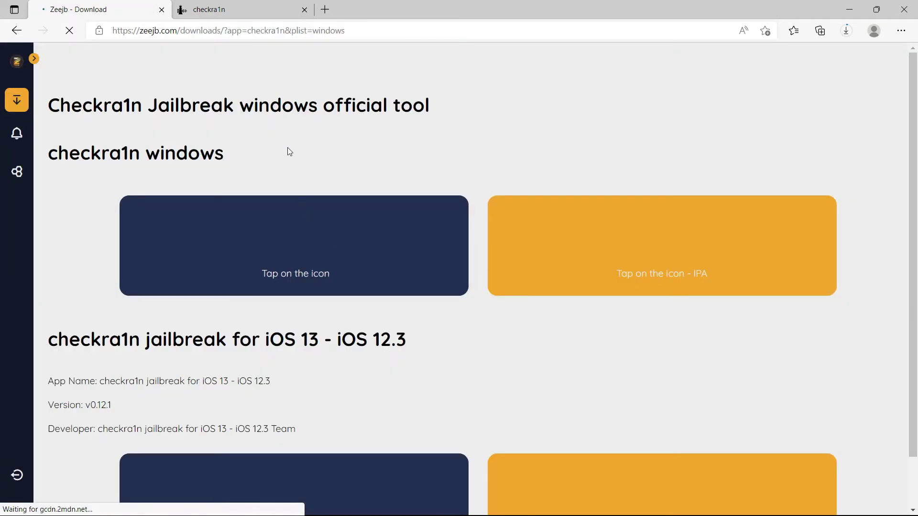
{"action": "left_click_drag", "start_coordinate": [171, 105], "coordinate": [441, 150]}
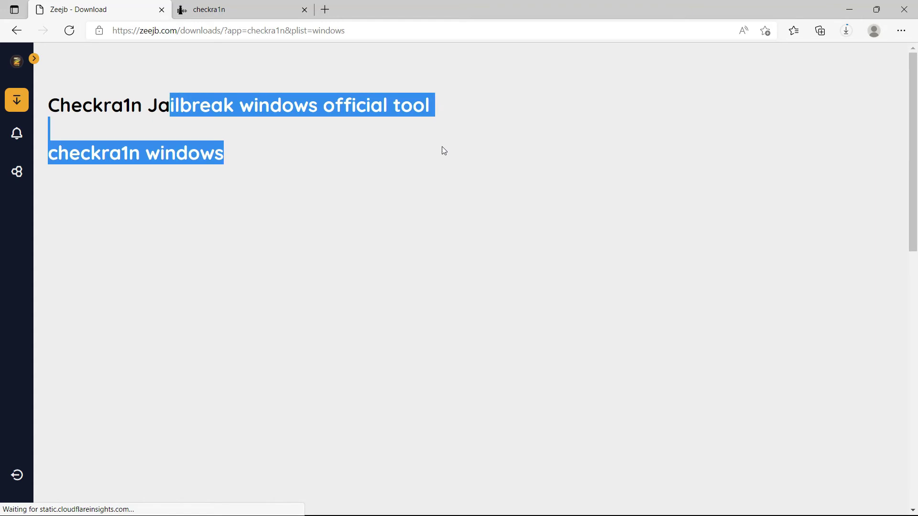
{"action": "scroll", "coordinate": [440, 178], "scroll_direction": "down", "scroll_amount": 5}
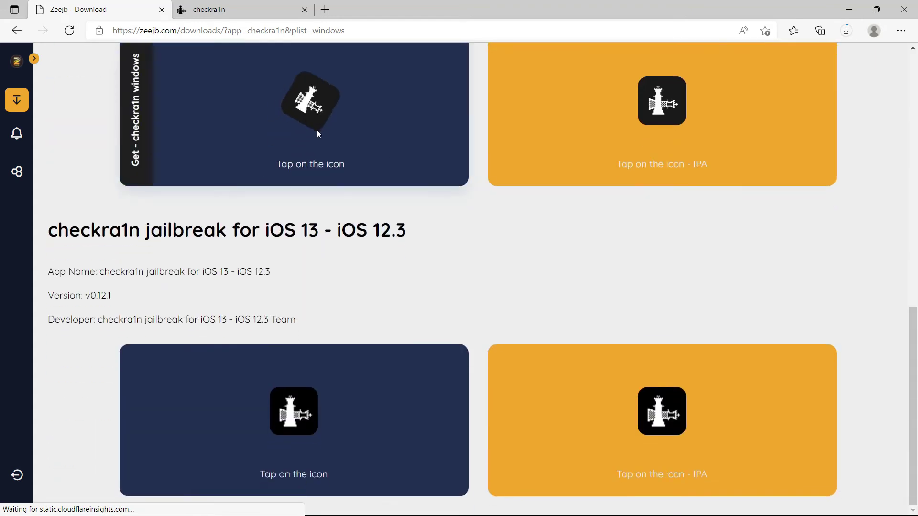
{"action": "left_click", "coordinate": [138, 110]}
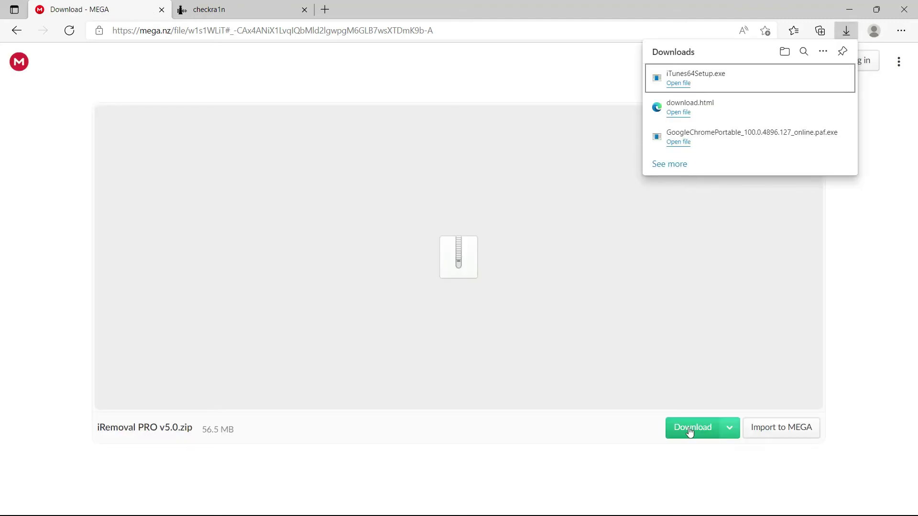
{"action": "left_click", "coordinate": [690, 432]}
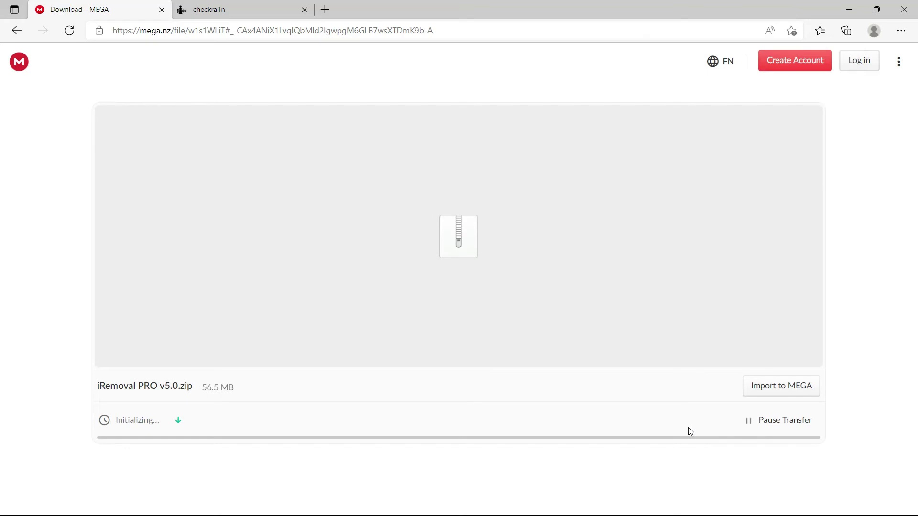
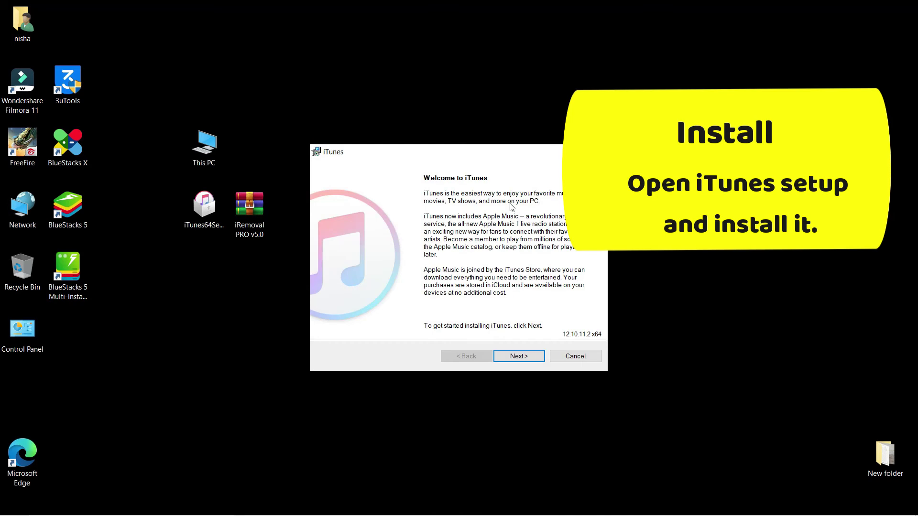
Step: Install iTunes with the default options and finish the installer
{"action": "left_click", "coordinate": [534, 356]}
{"action": "left_click", "coordinate": [534, 355]}
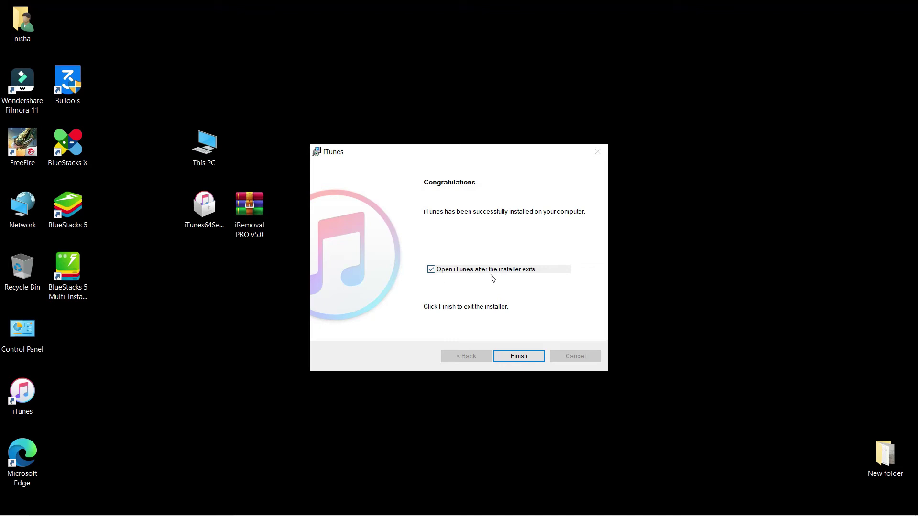
{"action": "left_click", "coordinate": [513, 357]}
{"action": "left_click", "coordinate": [592, 360]}
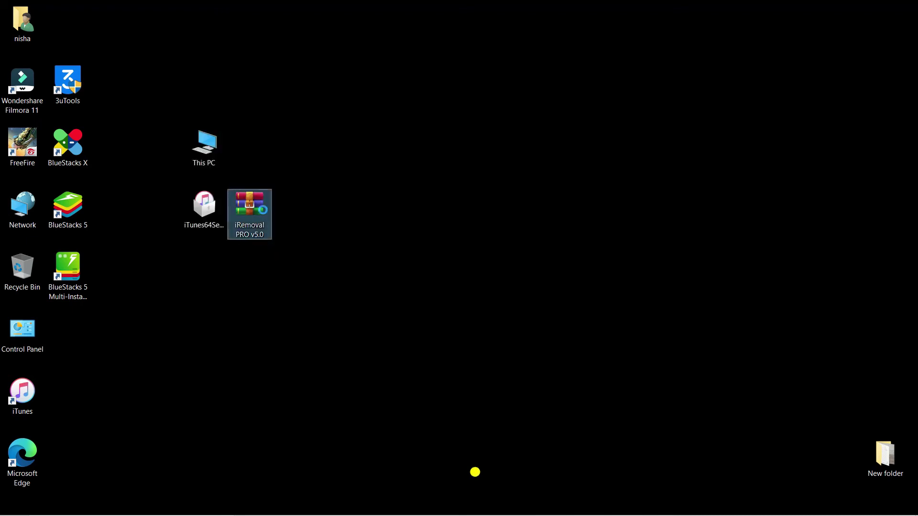
Step: Extract the iRemoval PRO v5.0 archive into a folder of the same name on the desktop and select that folder
{"action": "right_click", "coordinate": [264, 211]}
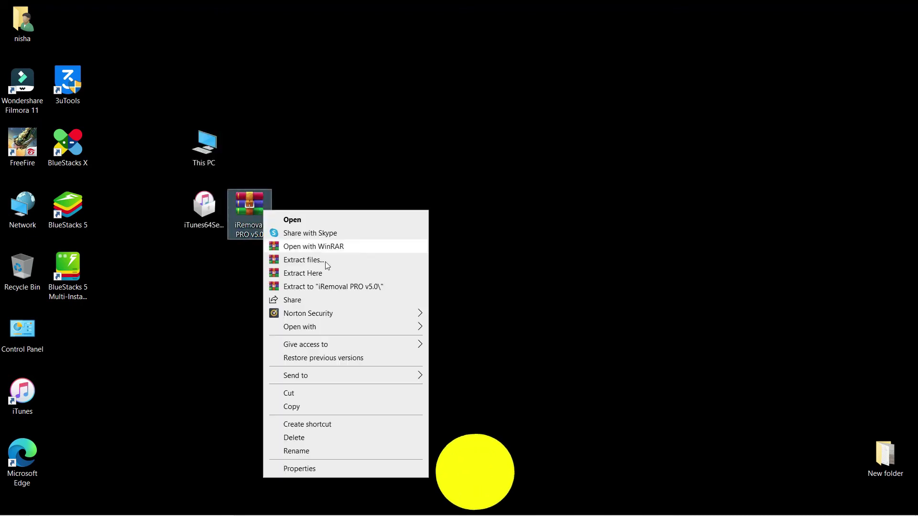
{"action": "left_click", "coordinate": [340, 291]}
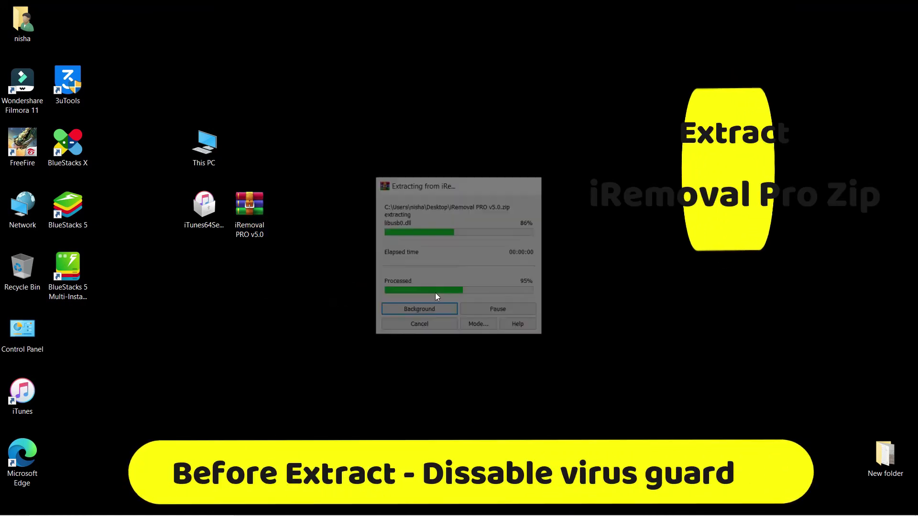
{"action": "left_click_drag", "start_coordinate": [67, 268], "coordinate": [85, 287]}
{"action": "left_click", "coordinate": [68, 20]}
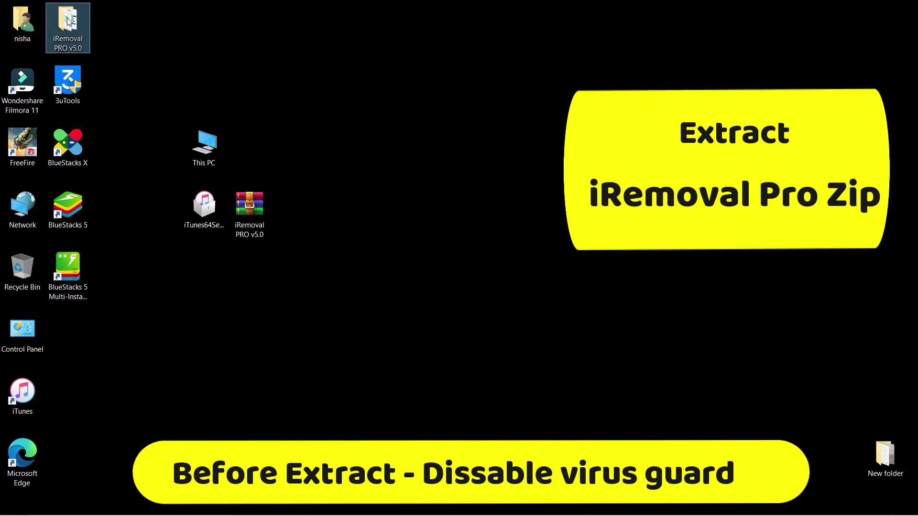
Step: Move the extracted folder beside the iRemoval PRO v5.0 archive and extract the archive into it again, replacing all existing files
{"action": "left_click_drag", "start_coordinate": [63, 20], "coordinate": [301, 209]}
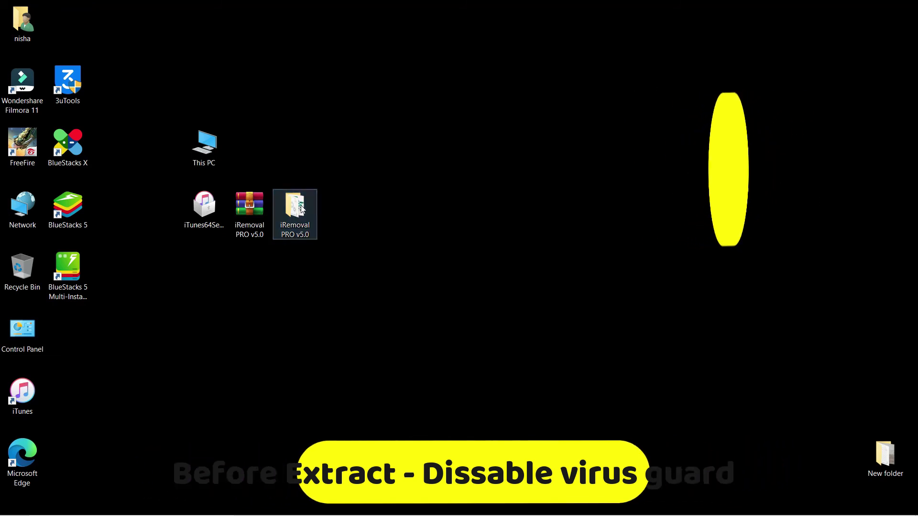
{"action": "left_click", "coordinate": [248, 208]}
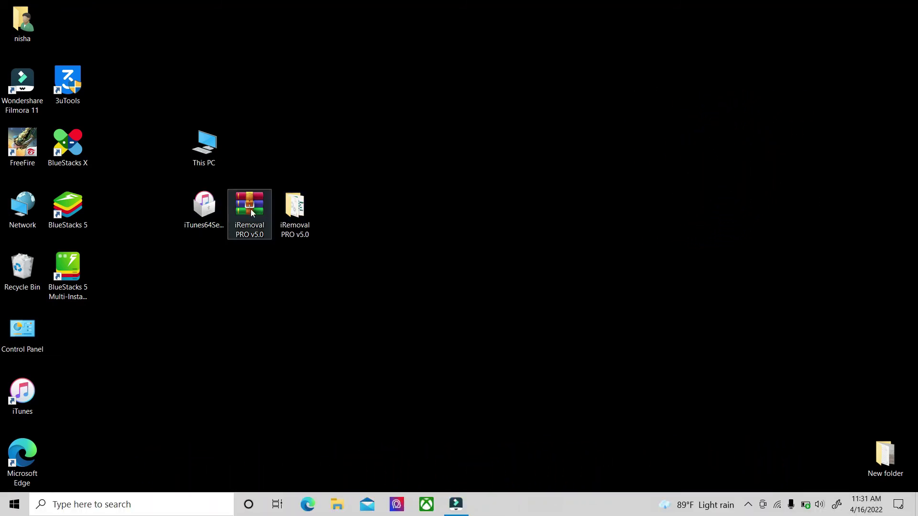
{"action": "right_click", "coordinate": [252, 210]}
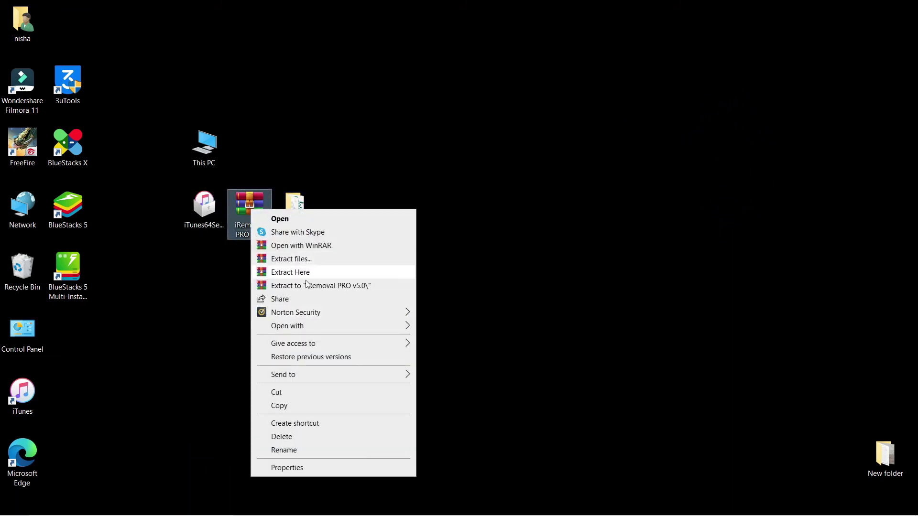
{"action": "left_click", "coordinate": [303, 287]}
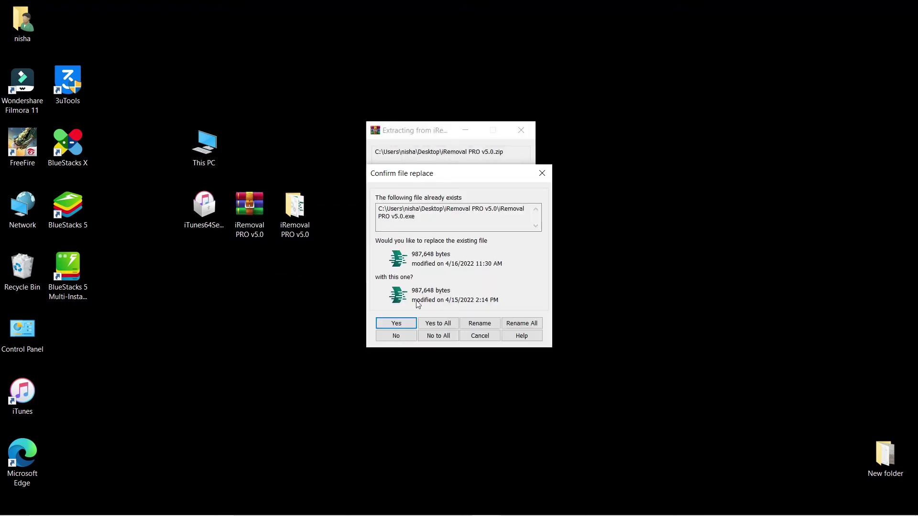
{"action": "left_click", "coordinate": [424, 324]}
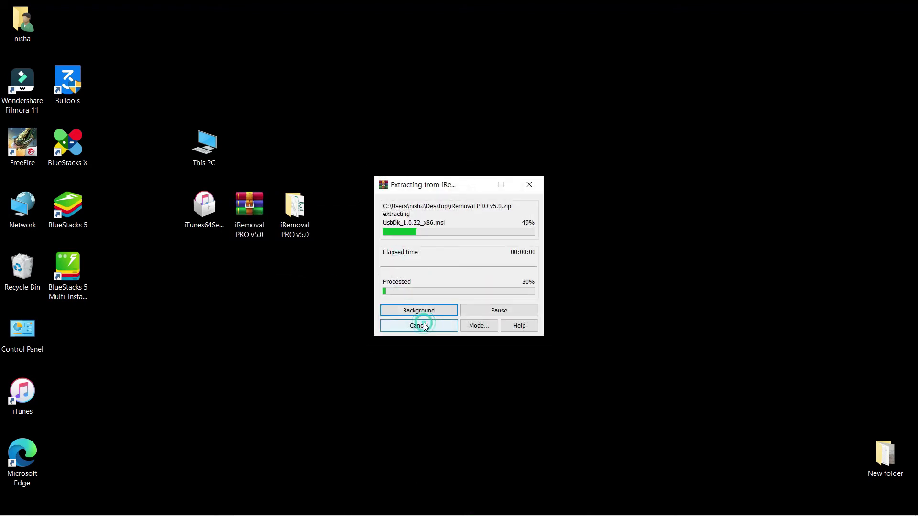
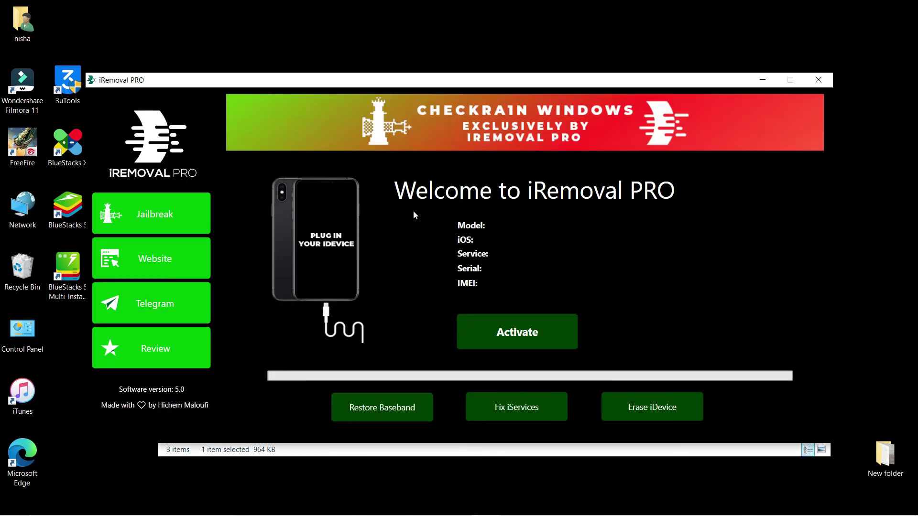
Step: Launch the Jailbreak tool from iRemoval PRO, try to install the driver Checkra1n requires, and dismiss the Windows Installer message
{"action": "left_click", "coordinate": [145, 219]}
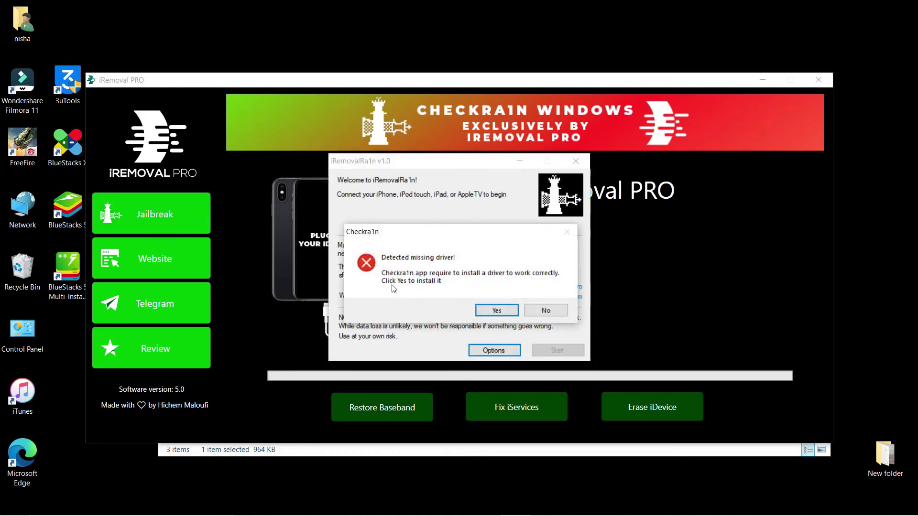
{"action": "left_click", "coordinate": [501, 312]}
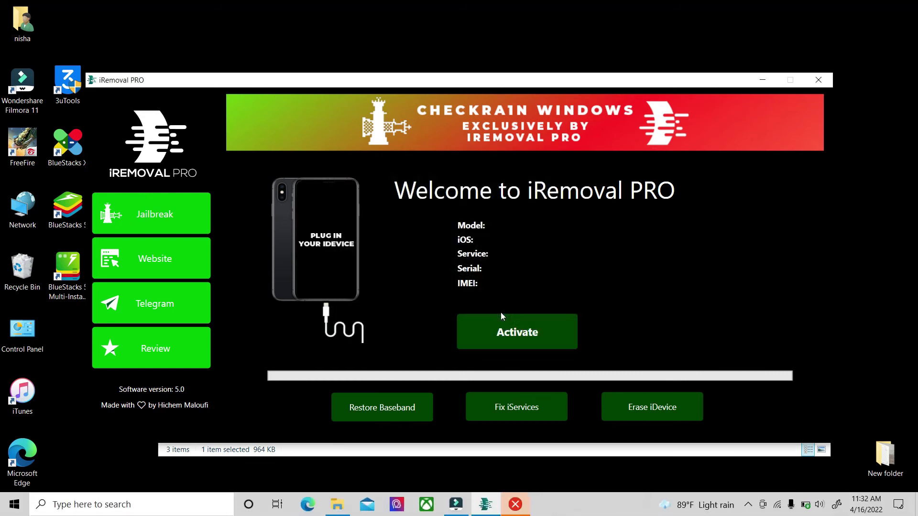
{"action": "left_click", "coordinate": [515, 505]}
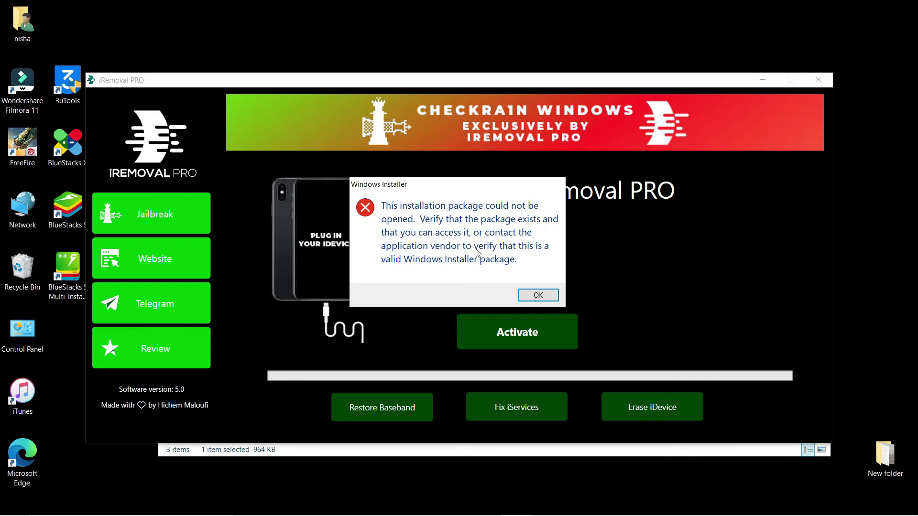
{"action": "left_click", "coordinate": [536, 293]}
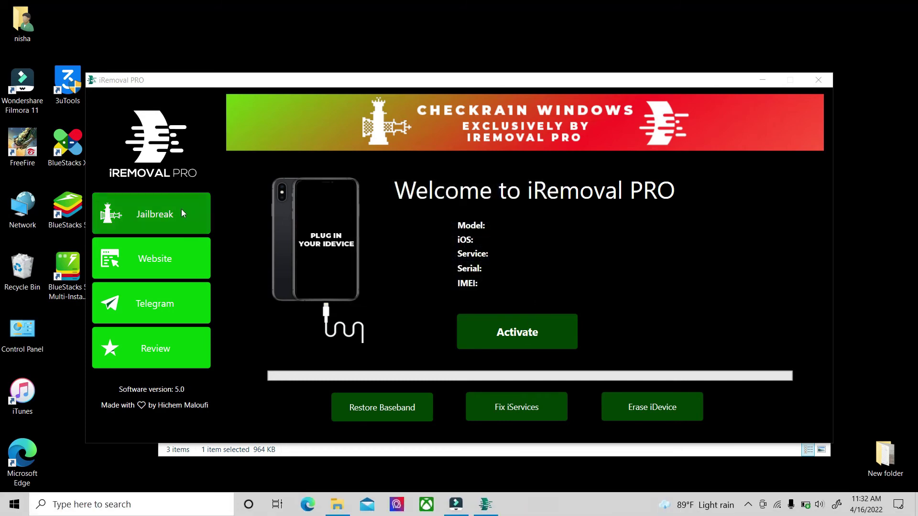
Step: Reopen the Jailbreak tool, allow untested iOS/iPadOS/tvOS versions in its options, and return to its welcome page
{"action": "left_click", "coordinate": [156, 225]}
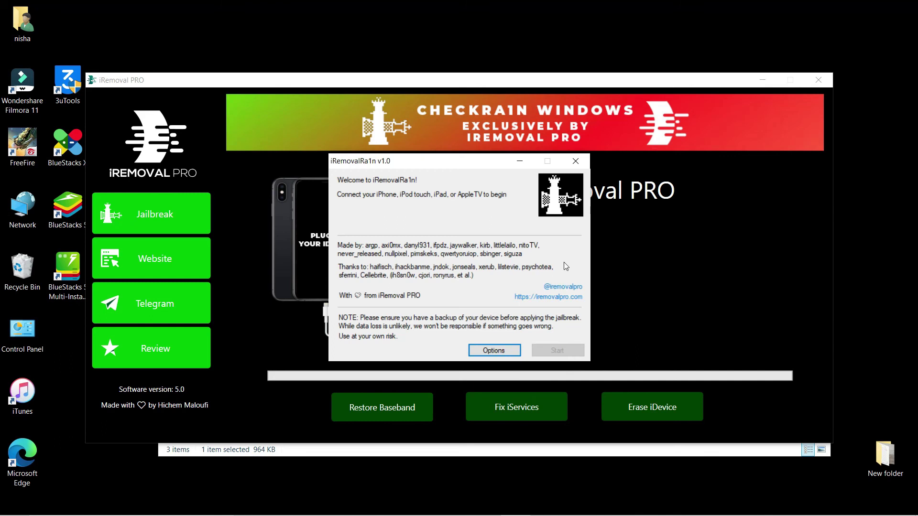
{"action": "left_click", "coordinate": [494, 351]}
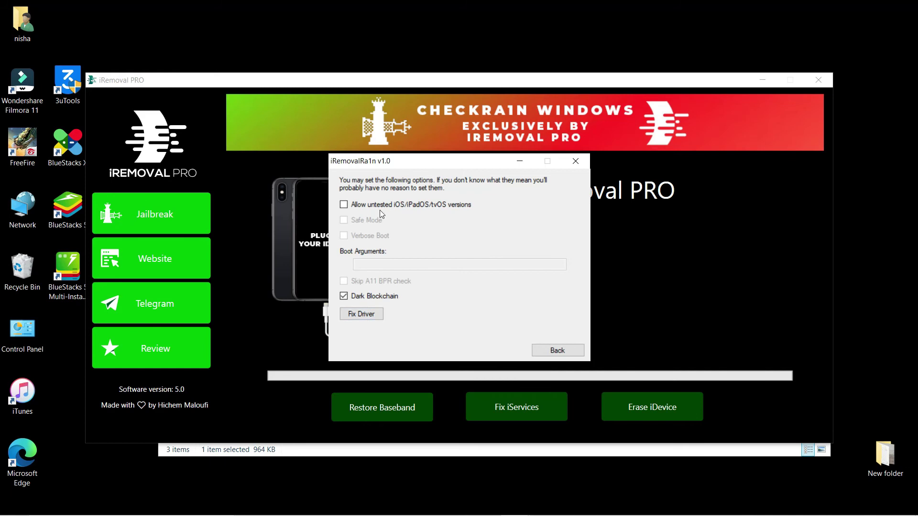
{"action": "left_click", "coordinate": [364, 208]}
{"action": "left_click", "coordinate": [551, 352]}
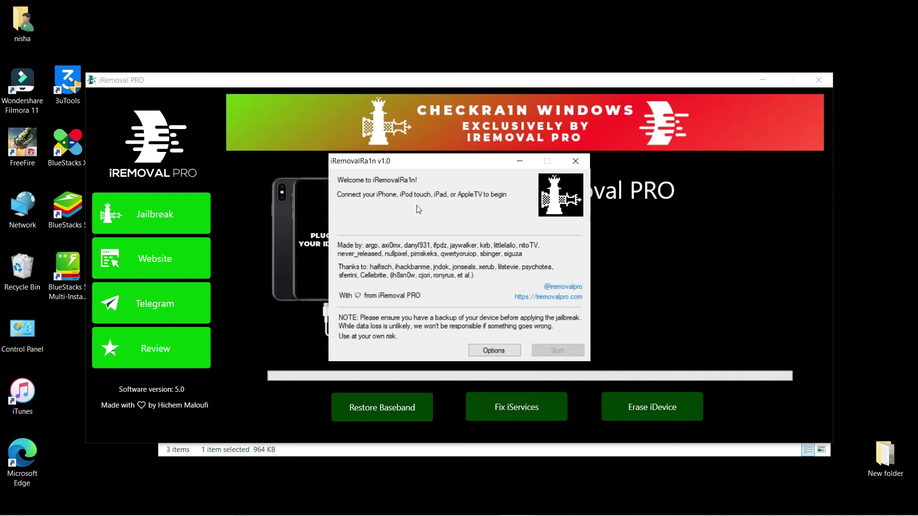